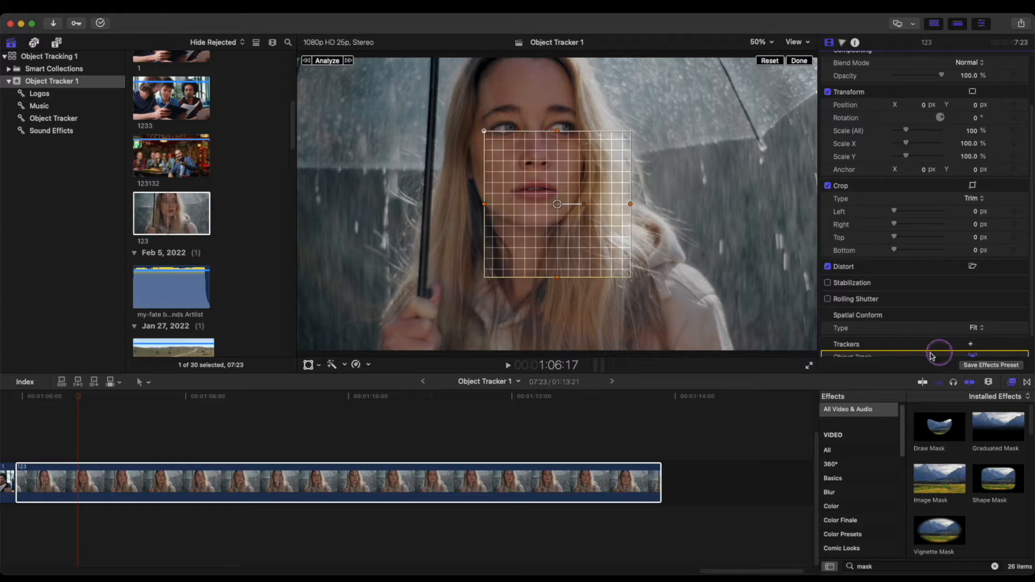
- Reshape the object tracker into an oval fitted over the woman's face, analyze the clip and finish the tracking
drag(592, 246, 565, 191)
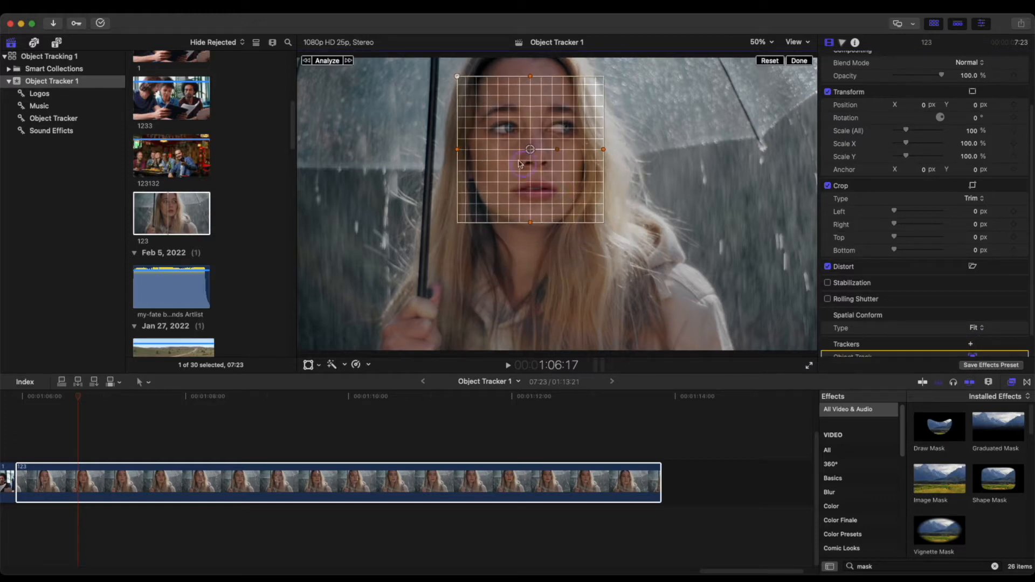
drag(458, 77, 506, 114)
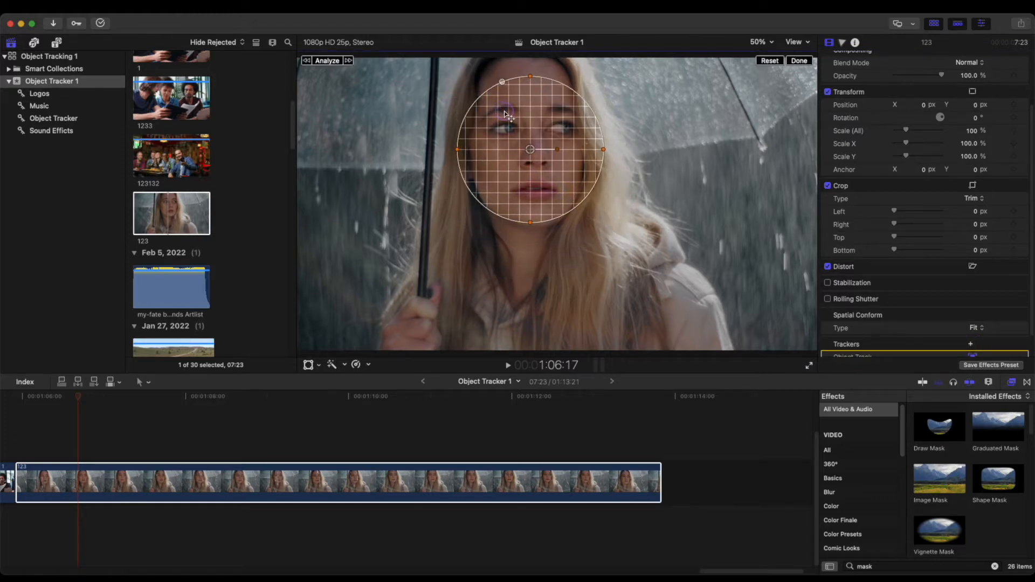
drag(605, 151, 591, 150)
drag(507, 82, 502, 80)
drag(525, 132, 521, 113)
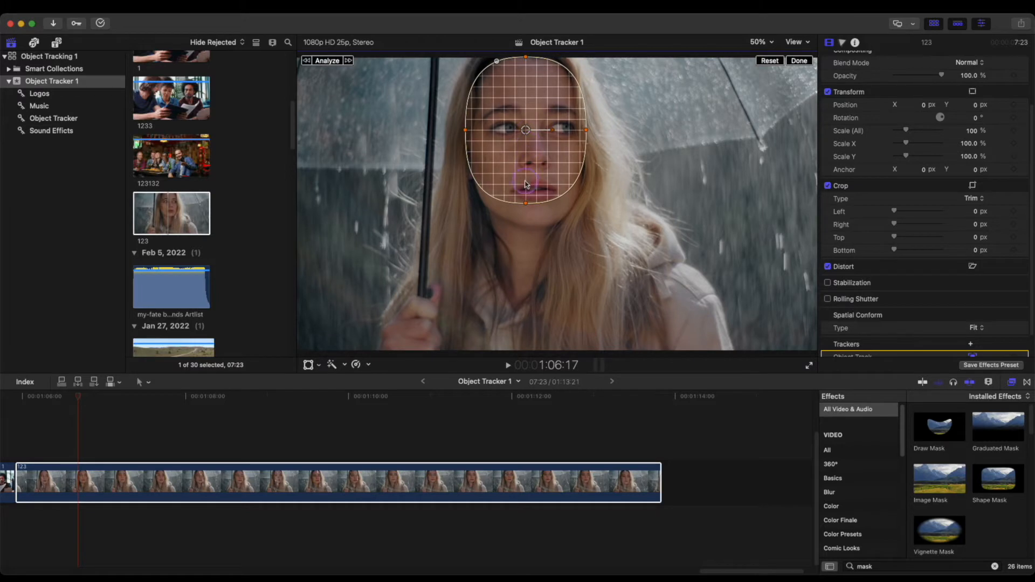
drag(526, 204, 526, 214)
drag(537, 171, 540, 183)
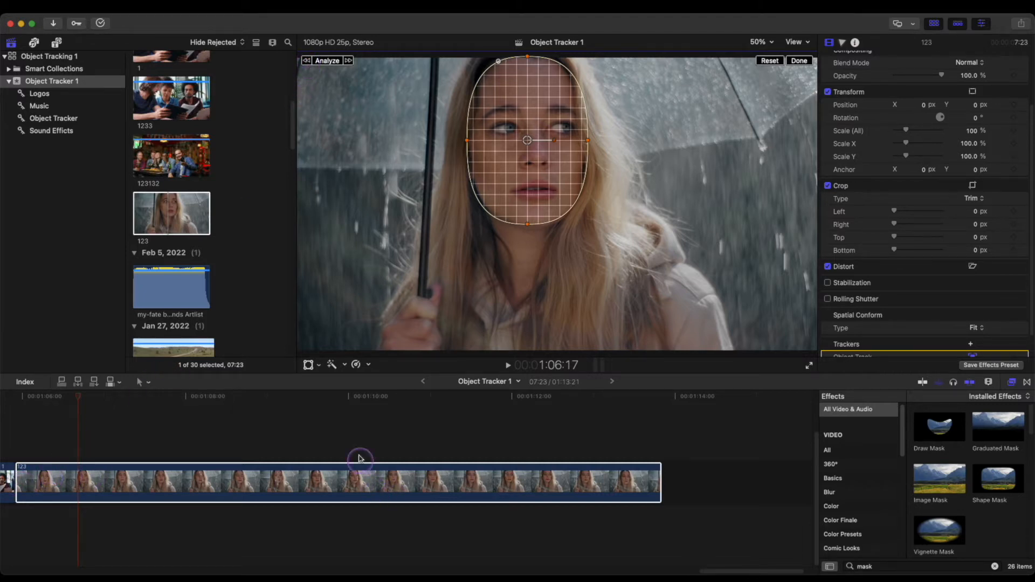
click(328, 62)
click(799, 61)
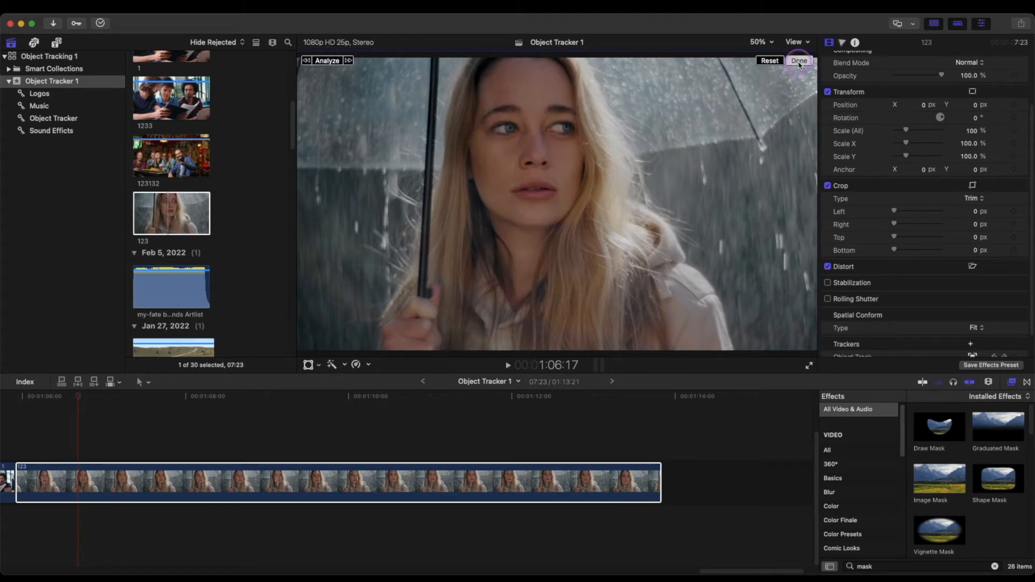
- Add a shape mask to the Color Wheels 2 correction and fit its oval around the woman's face
click(843, 43)
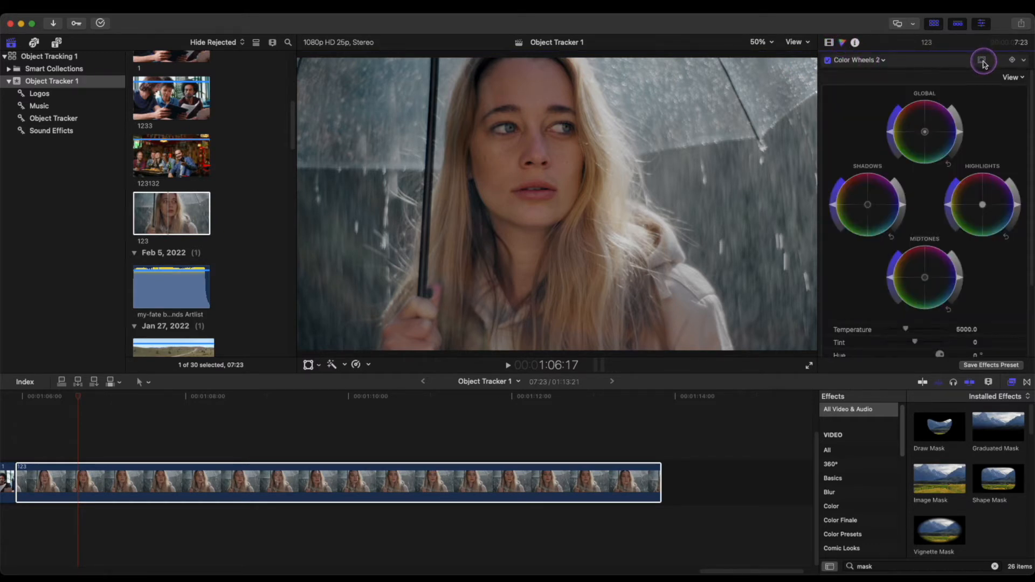
click(982, 63)
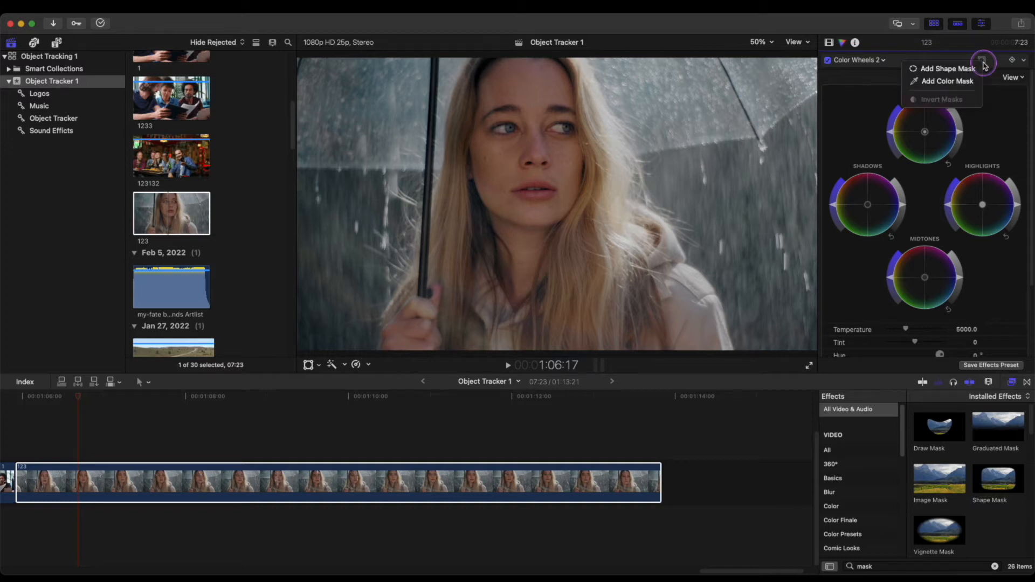
click(966, 69)
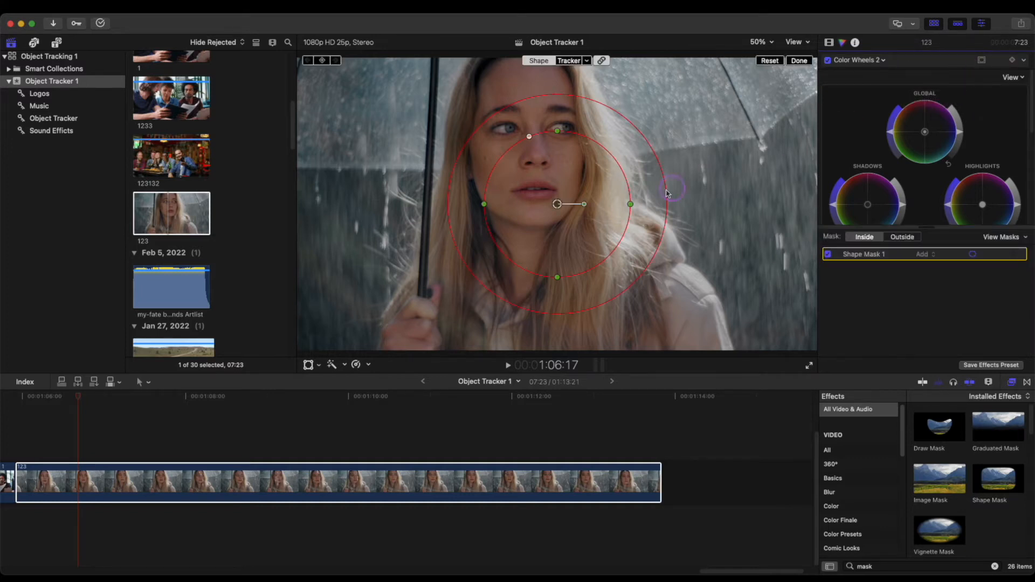
drag(546, 221, 518, 165)
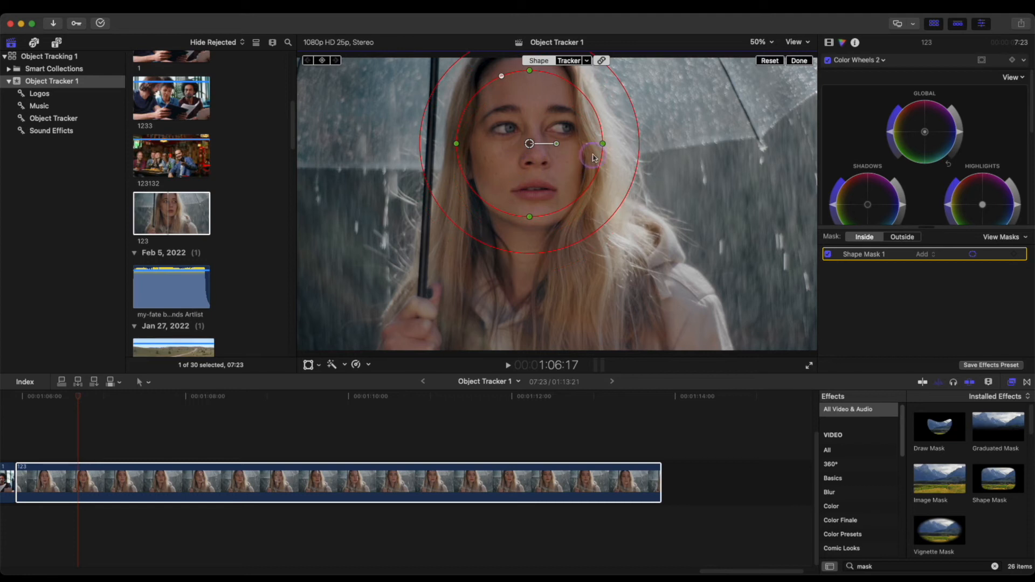
drag(604, 148, 589, 151)
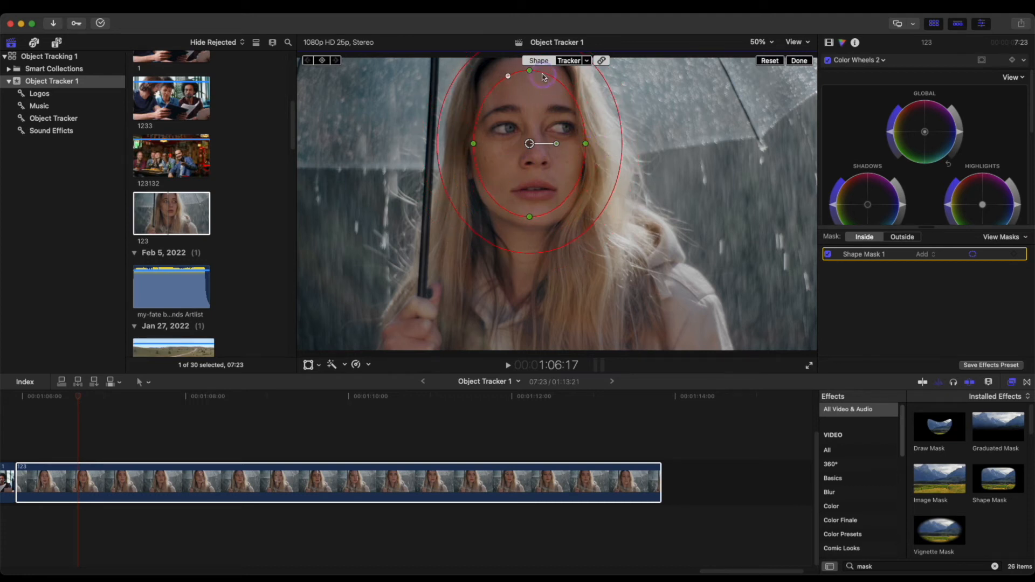
drag(531, 73, 521, 50)
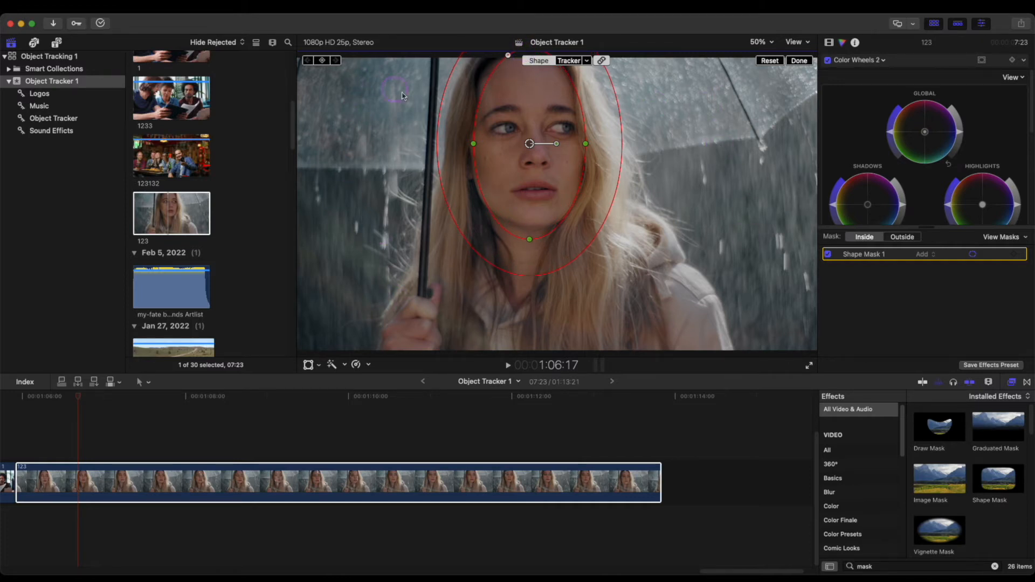
drag(473, 144, 469, 144)
drag(528, 240, 529, 244)
drag(533, 283, 534, 285)
- Apply the color correction outside Shape Mask 1 and lower the Global brightness there
click(864, 255)
click(866, 241)
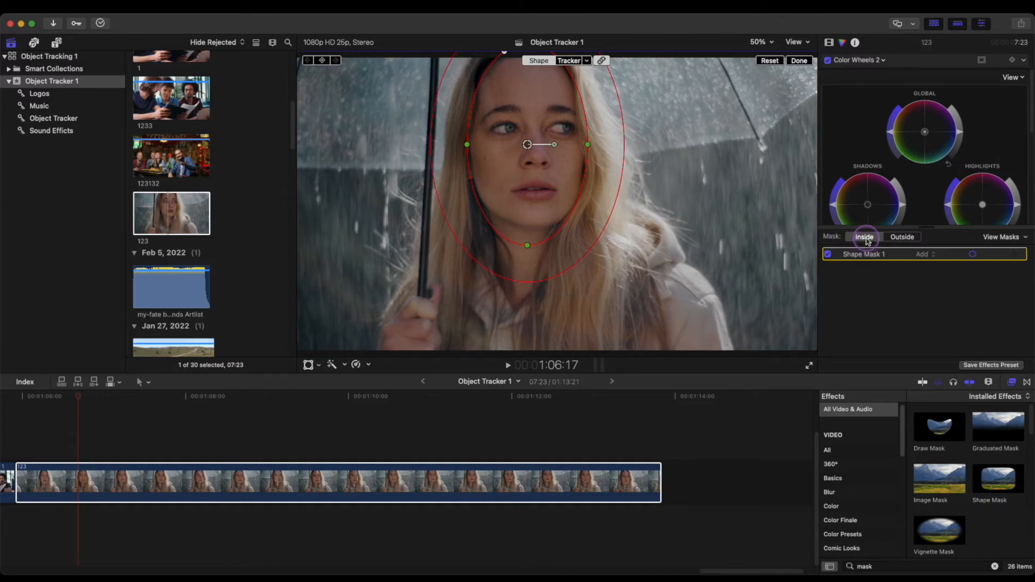
click(904, 238)
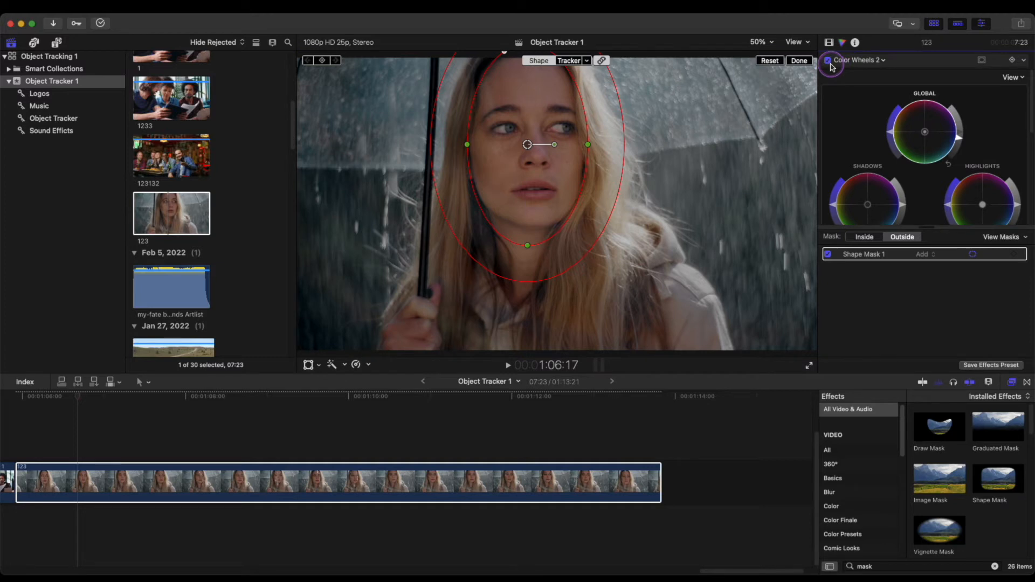
- Compare the picture with the Color Wheels 2 correction switched off and on
click(828, 60)
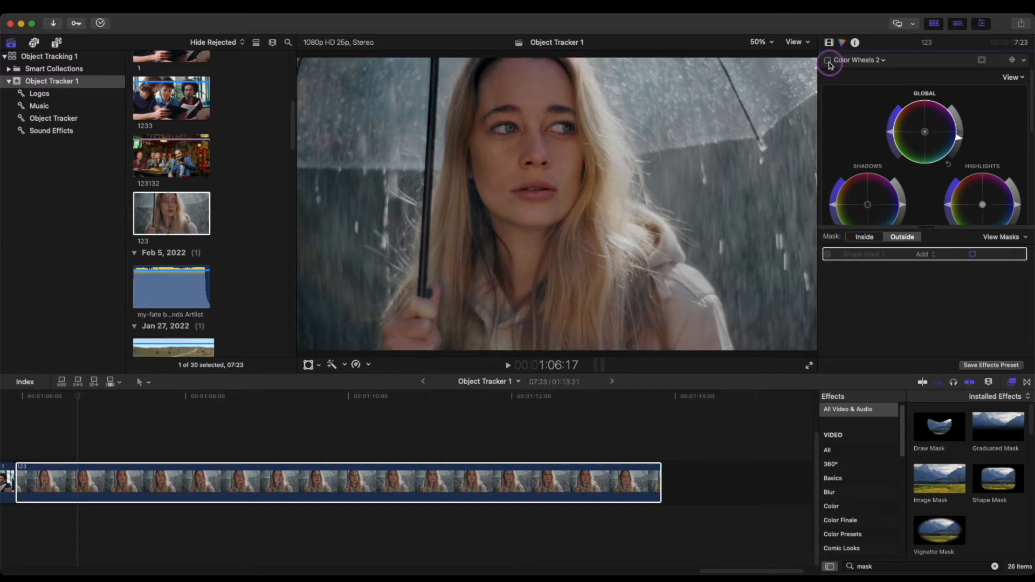
click(828, 61)
click(828, 60)
click(828, 60)
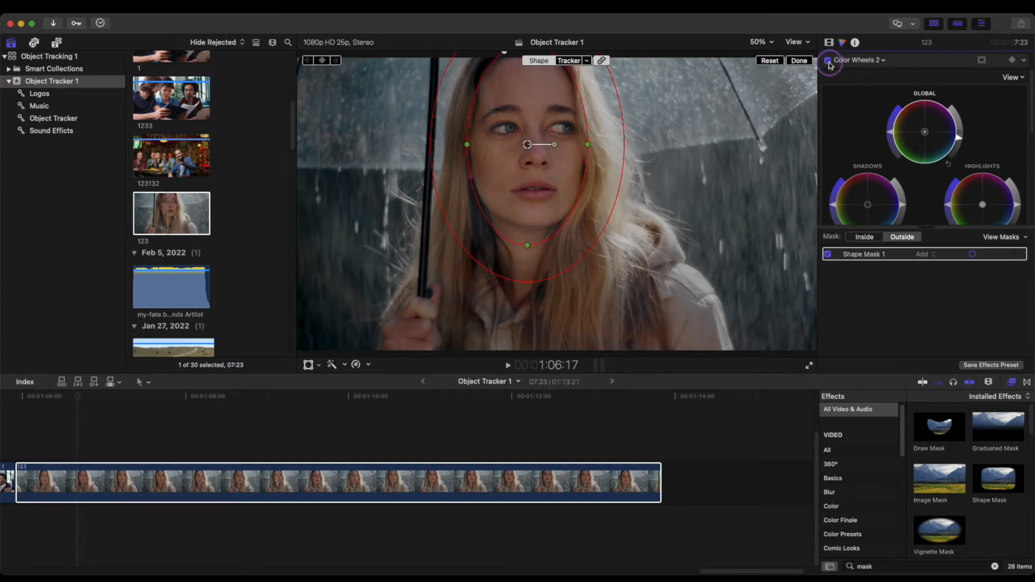
- Fine-tune the Shadows brightness and slightly lower the Highlights outside the mask, then compare the picture without and with the correction
scroll(876, 156, down, 2)
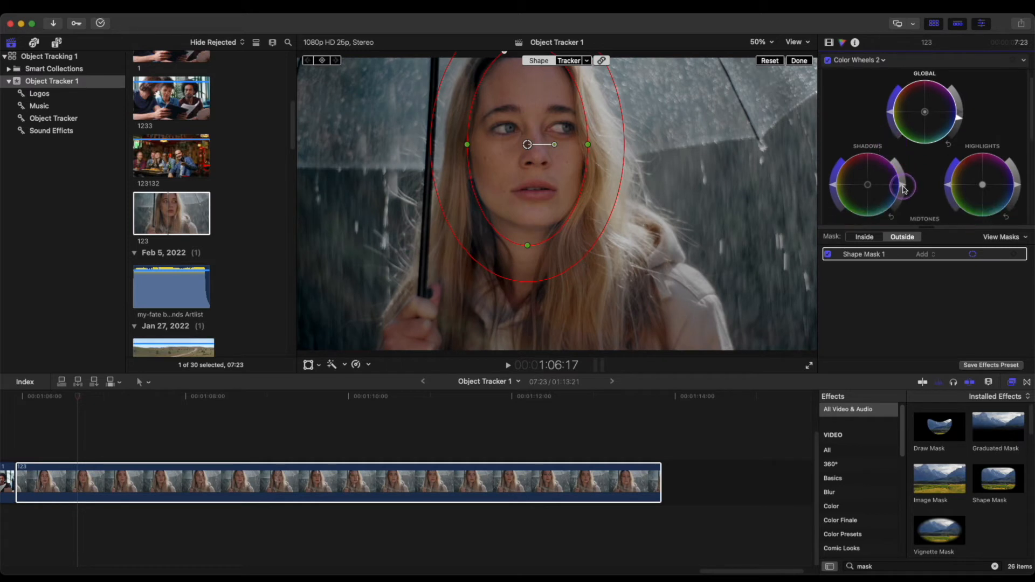
drag(905, 188, 905, 193)
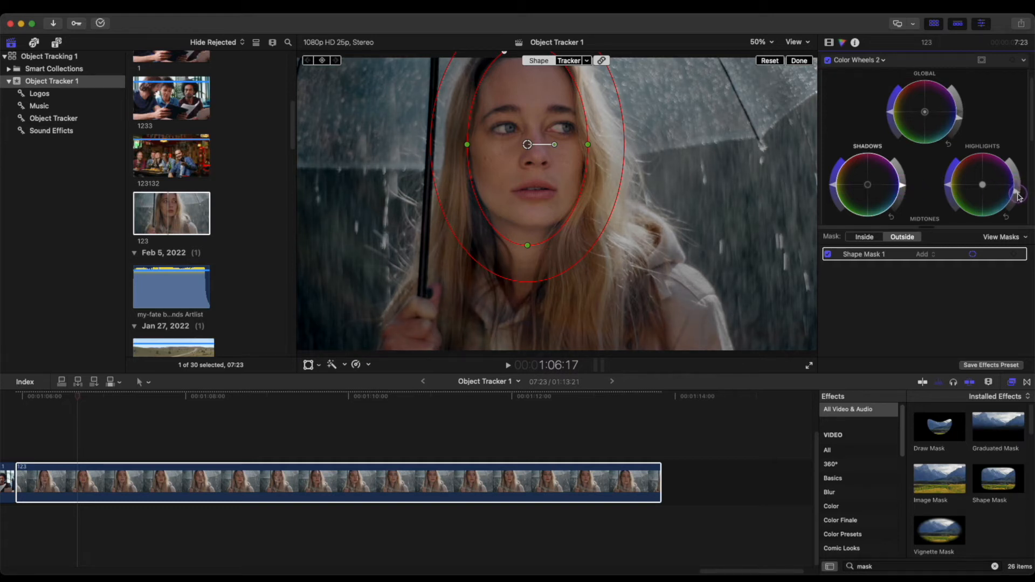
drag(1018, 198, 1019, 193)
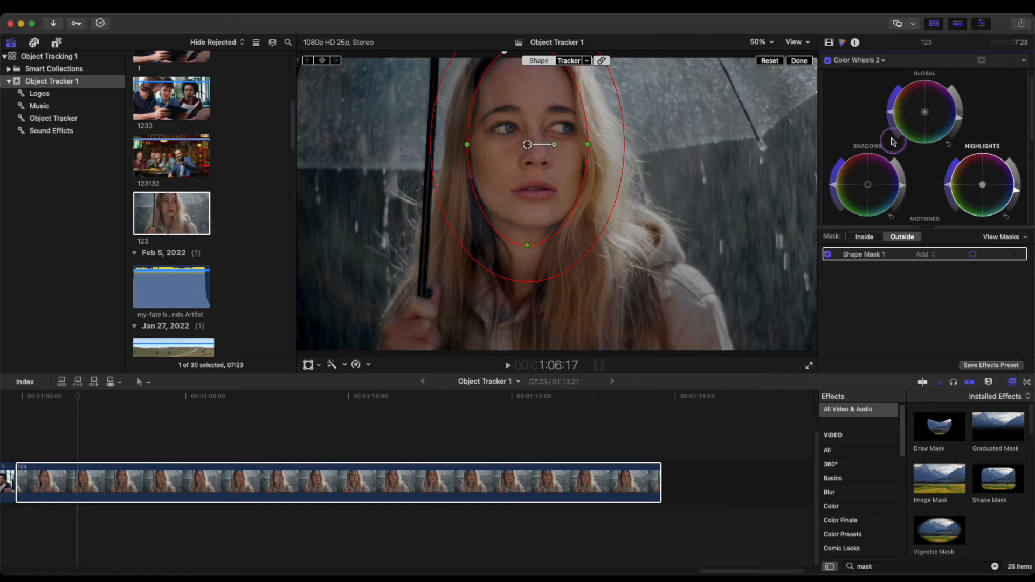
click(827, 60)
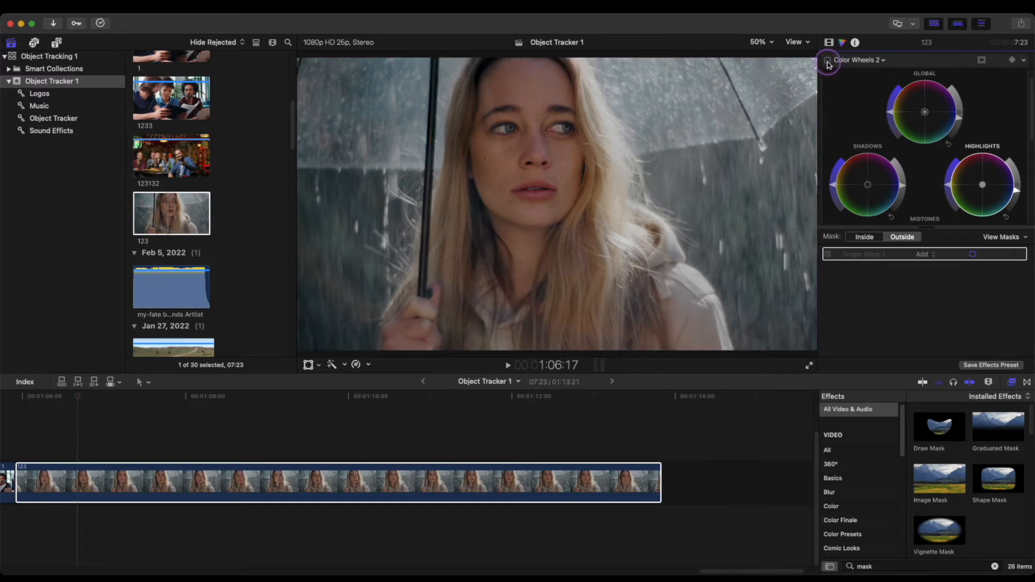
click(828, 62)
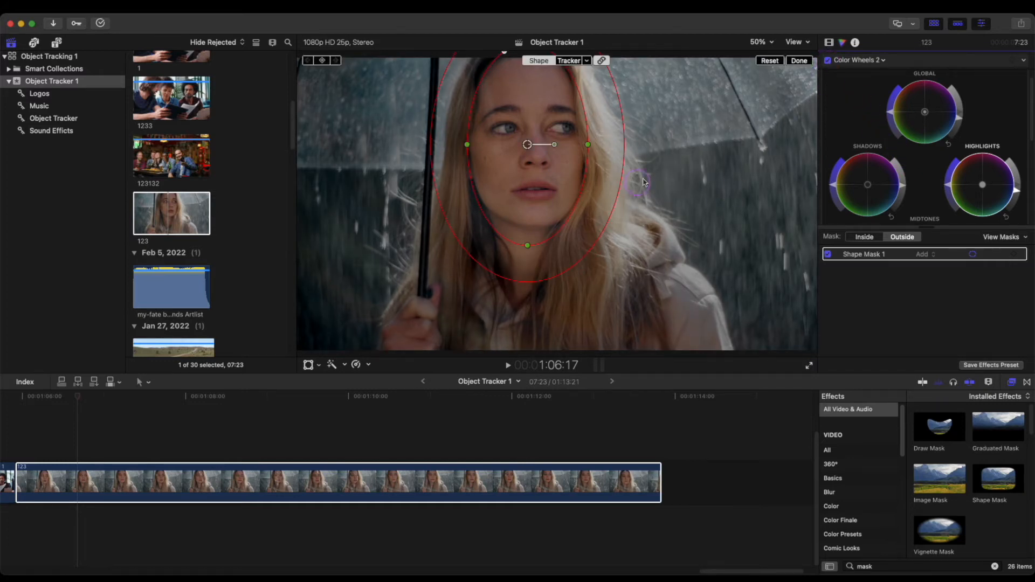
- Link Shape Mask 1 to the clip's Object Track as its tracker source and finish editing the mask
click(587, 61)
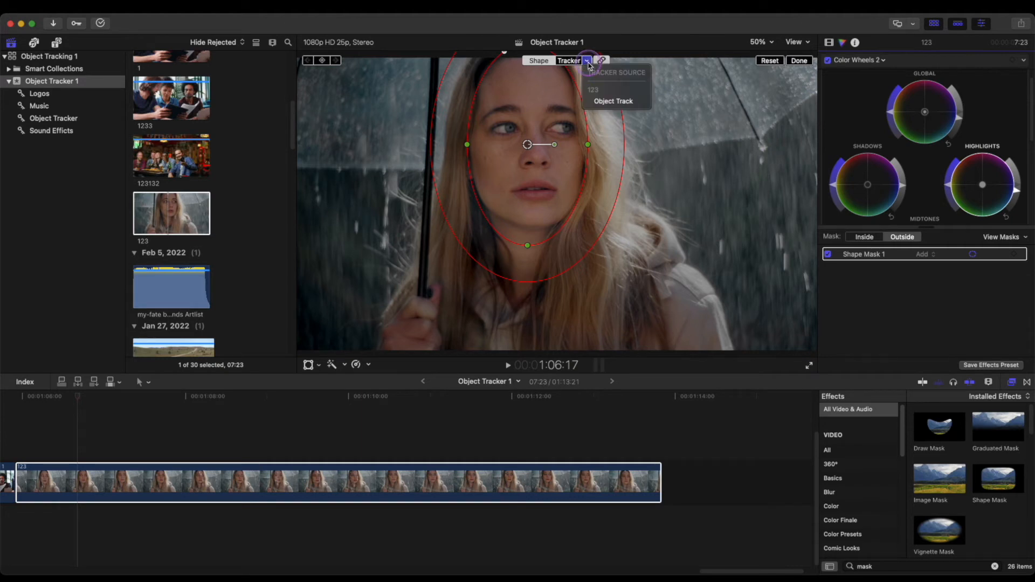
click(605, 101)
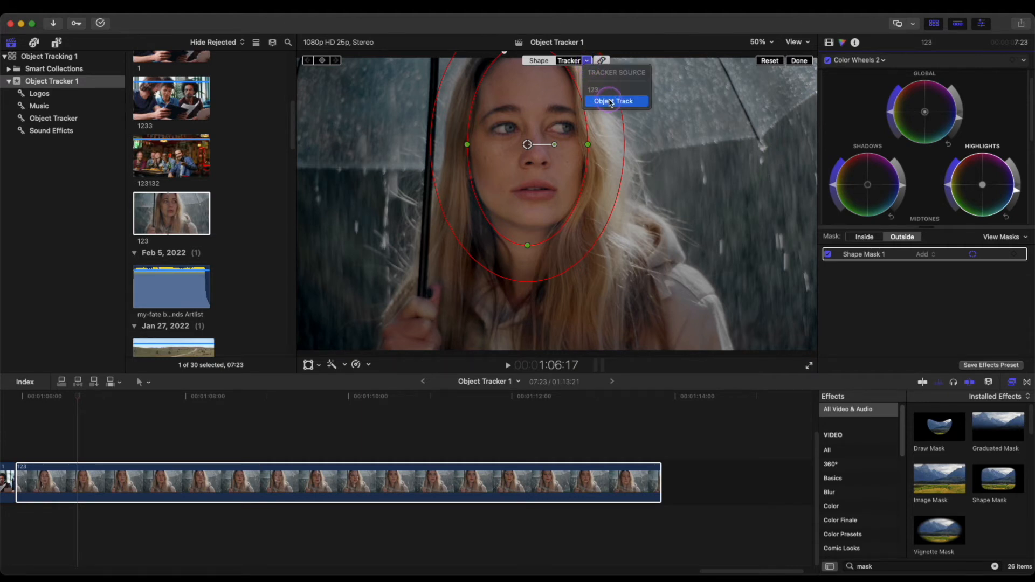
click(611, 103)
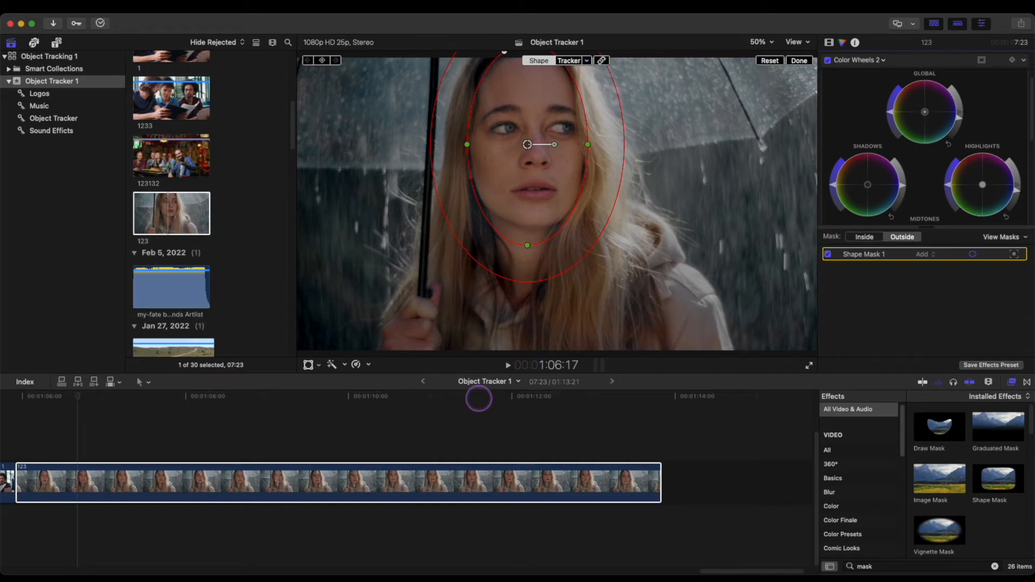
click(799, 61)
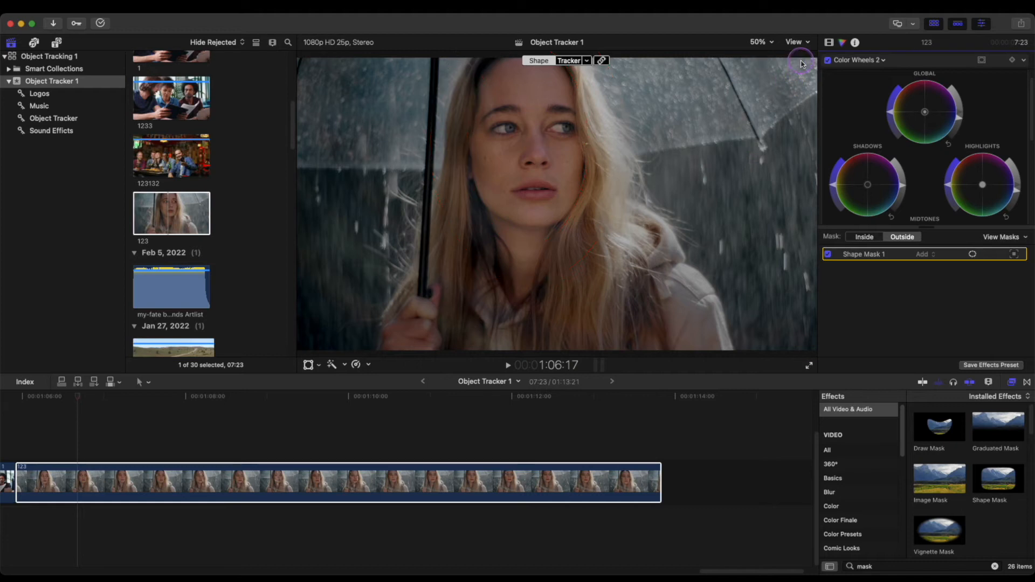
- Play the clip from 1:06:00 to check the tracked mask and compare the last frame without and with the correction
drag(85, 399, 23, 399)
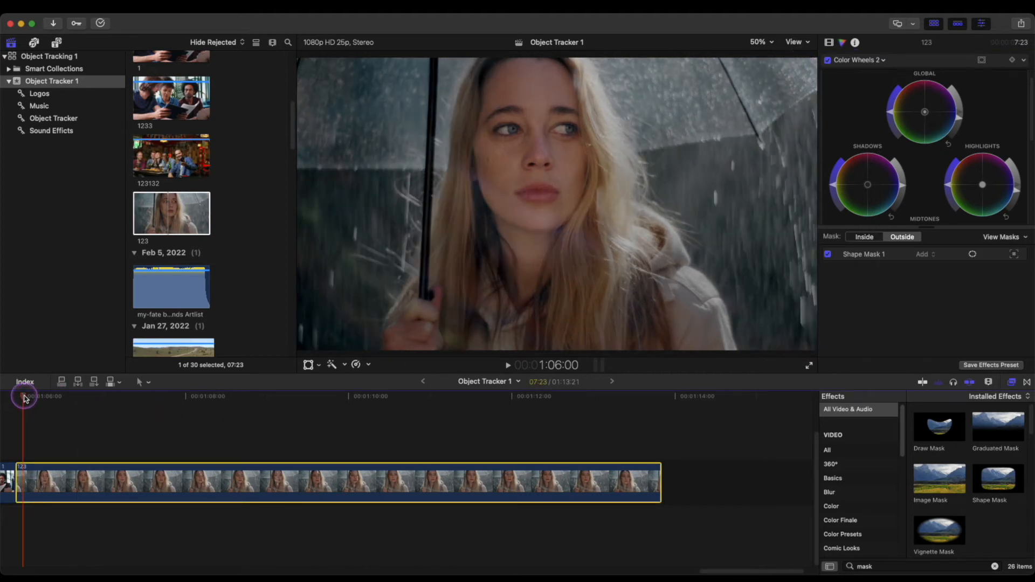
key(space)
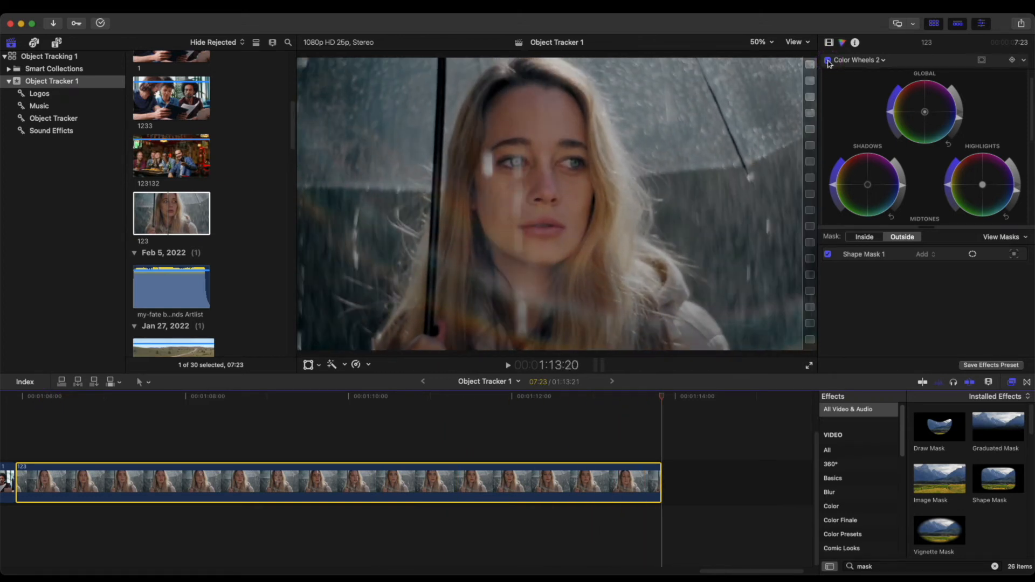
click(828, 61)
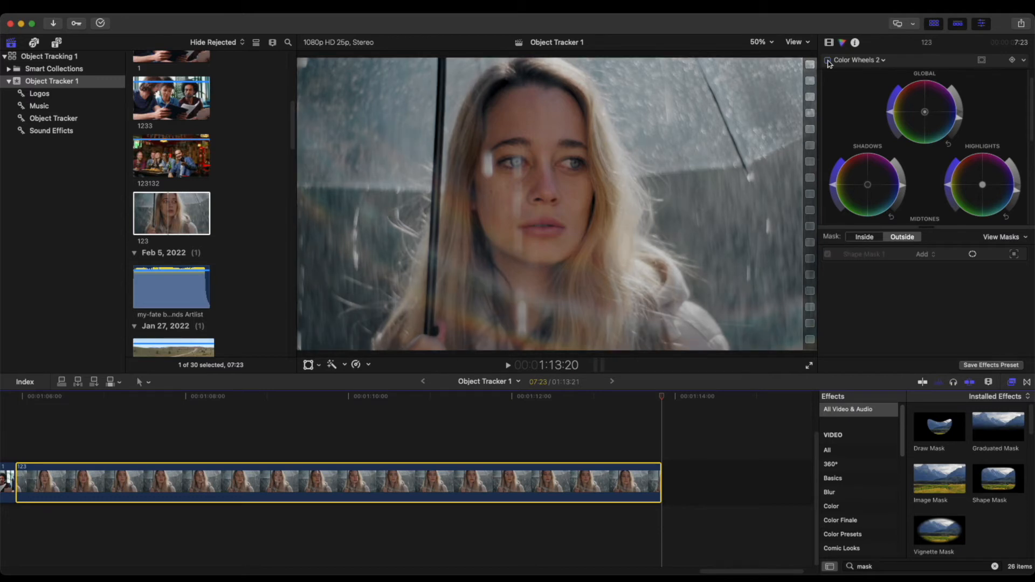
click(828, 60)
click(828, 60)
click(829, 60)
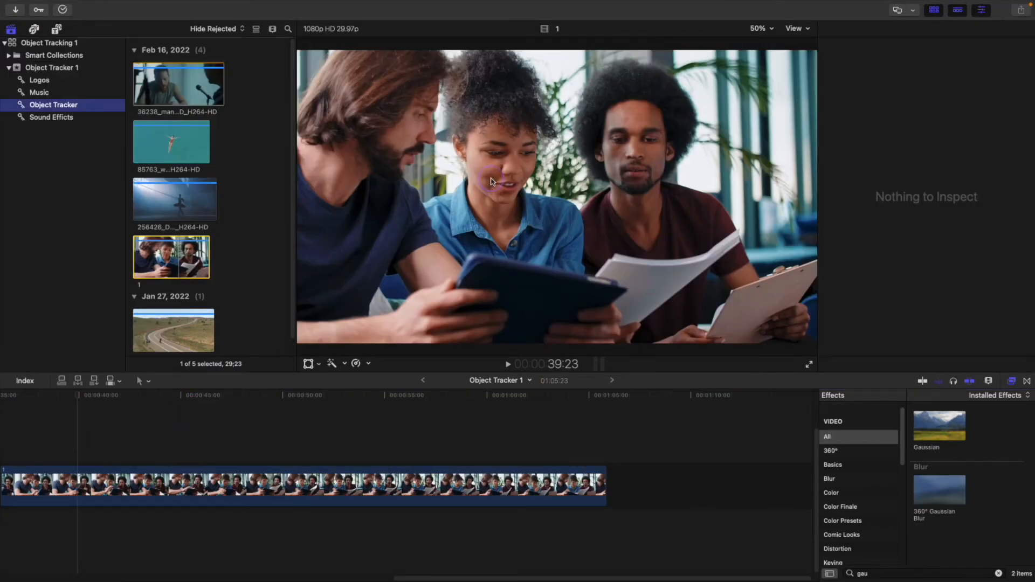
- Move the playhead to 38:23 in the clip of three people and add an object tracker to it
click(79, 397)
drag(79, 398, 57, 397)
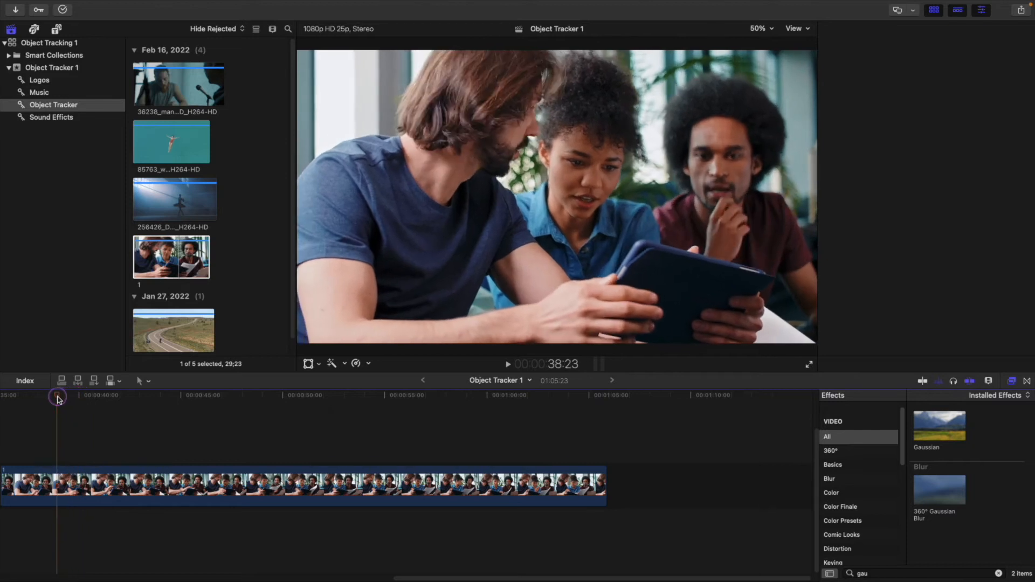
key(super+4)
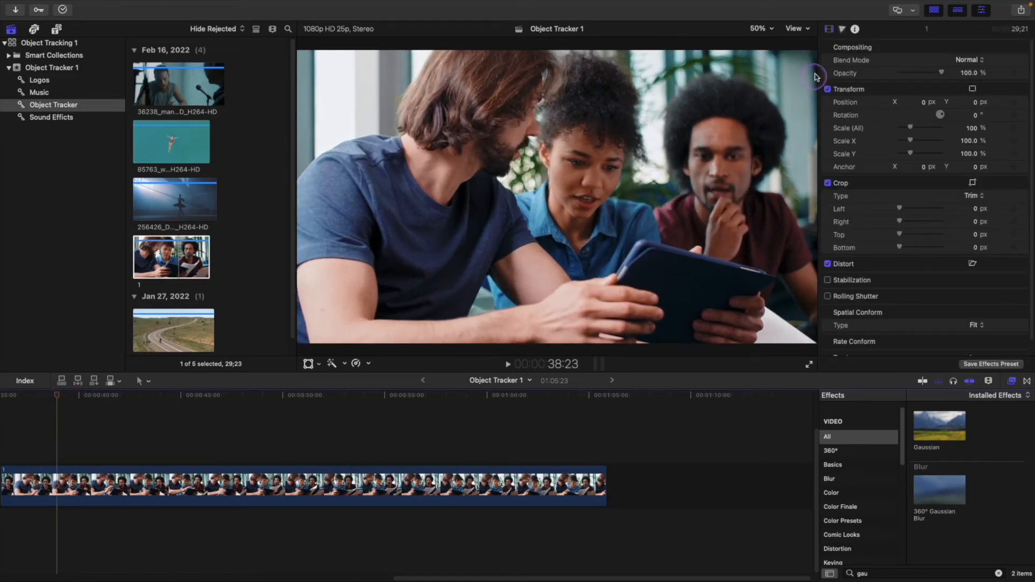
scroll(919, 272, down, 1)
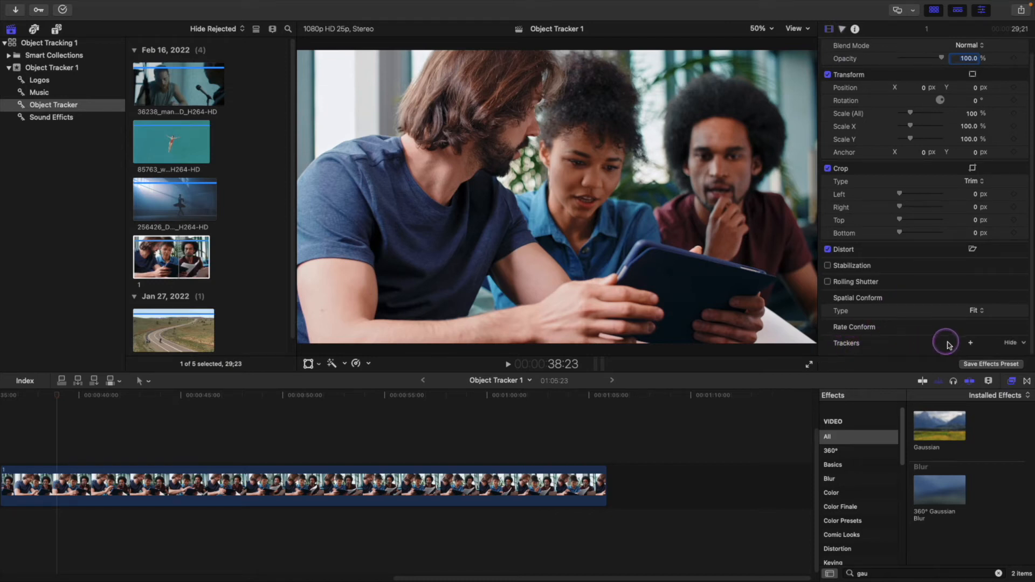
click(970, 343)
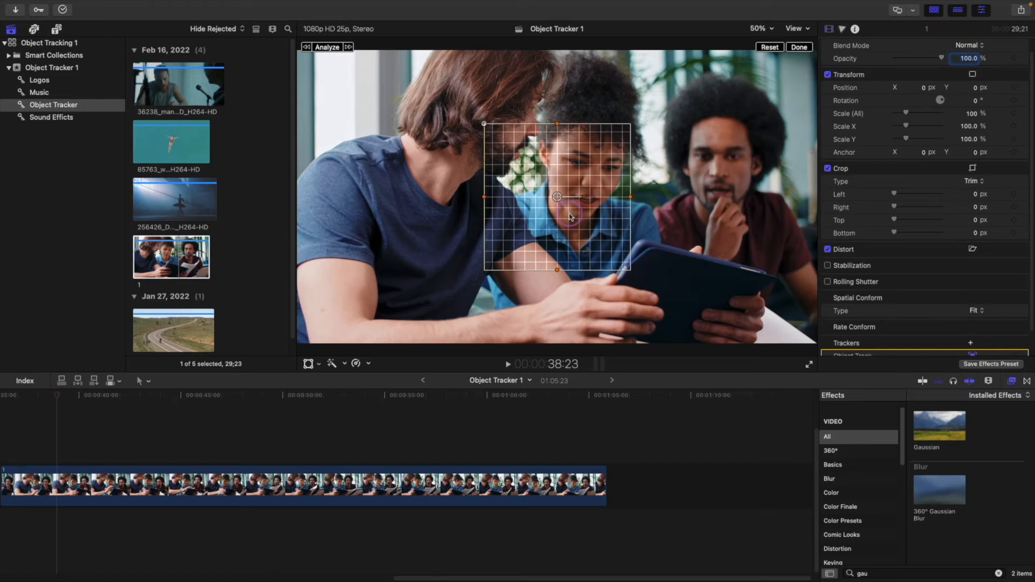
- Fit the tracker as a narrow, slightly tilted oval over the face of the middle person
drag(559, 221, 582, 201)
drag(654, 176, 621, 170)
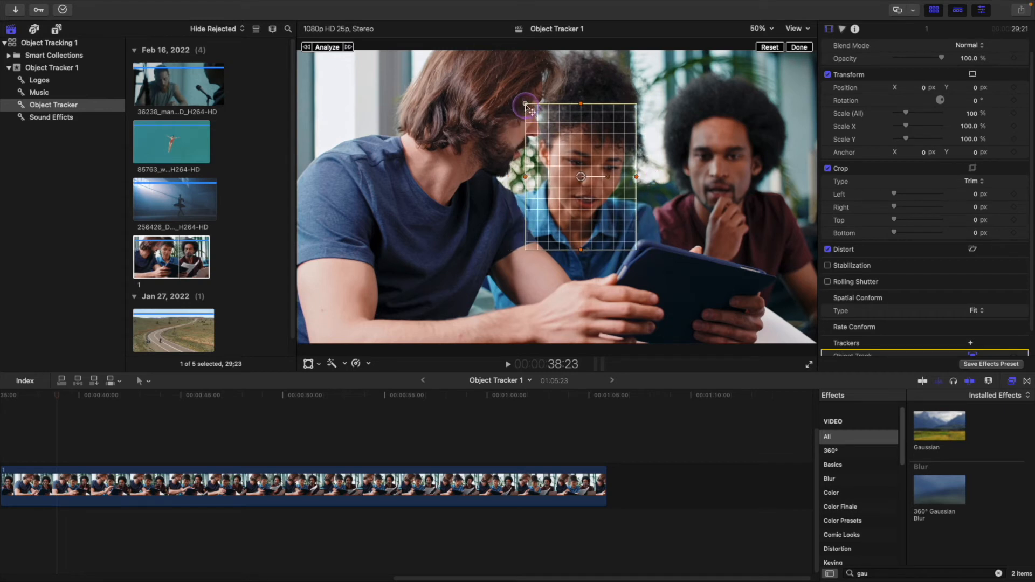
drag(525, 104, 563, 155)
drag(581, 250, 582, 229)
drag(525, 176, 544, 178)
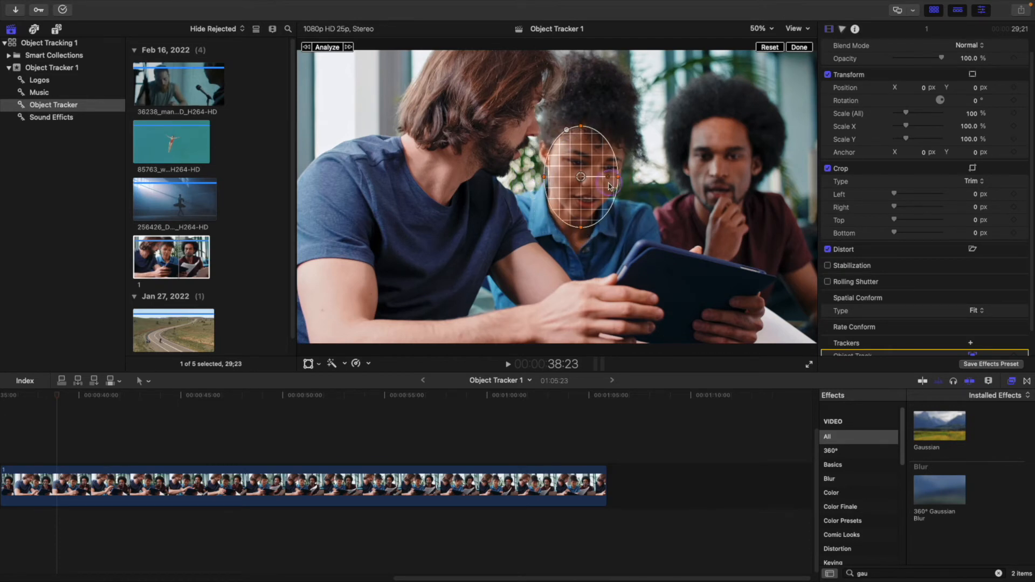
mouse_move(608, 179)
mouse_down()
mouse_move(582, 171)
mouse_move(623, 172)
mouse_move(597, 178)
mouse_up()
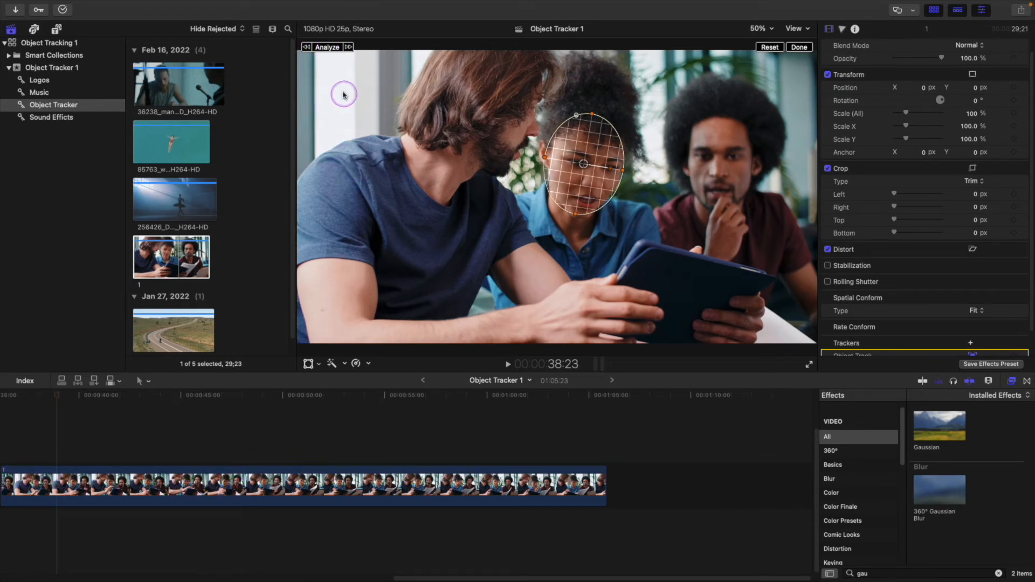
- Analyze the middle person's face motion through the clip, rename the tracker Face and finish editing it
click(328, 48)
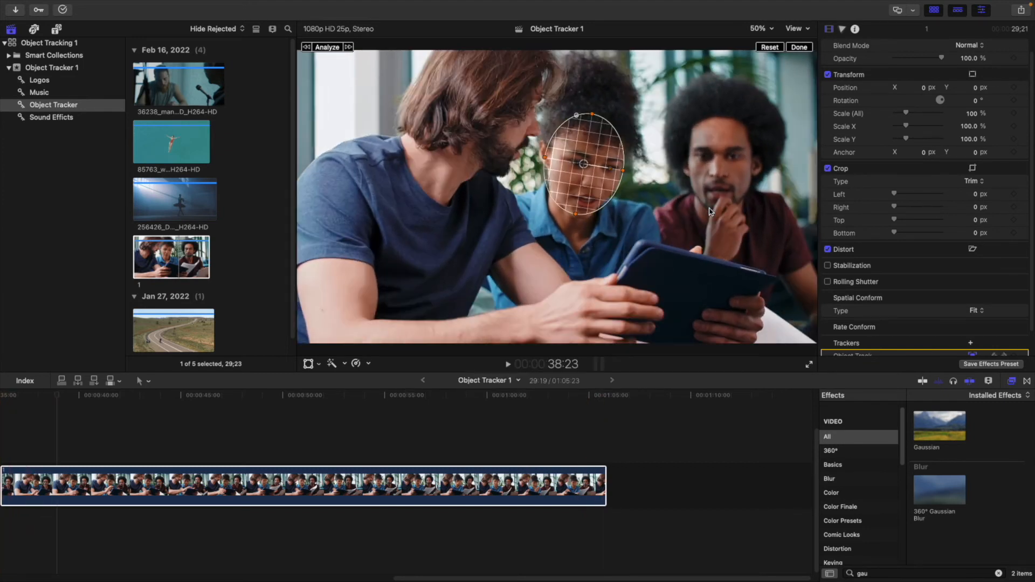
scroll(865, 263, down, 1)
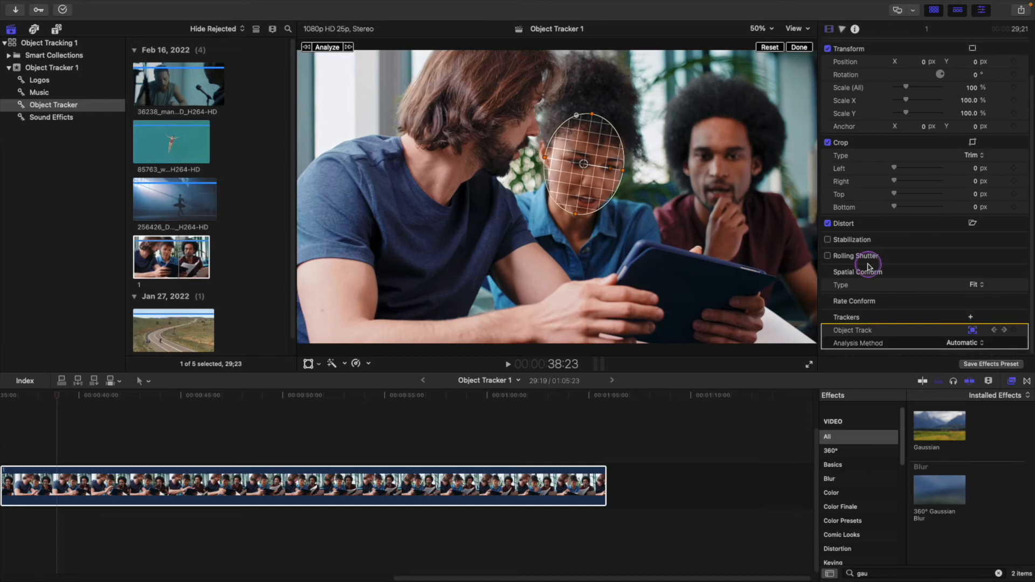
double_click(859, 330)
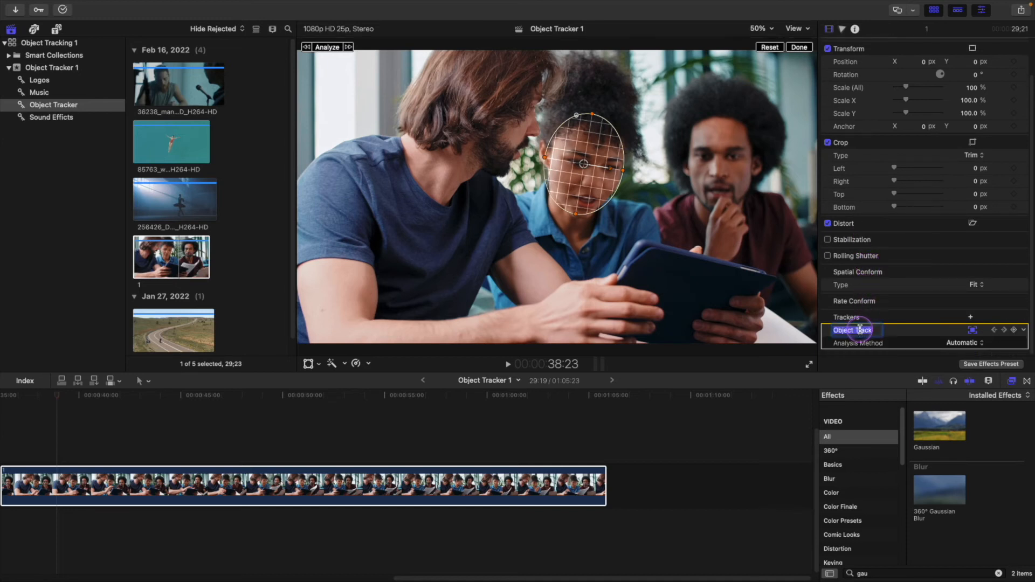
text(Face)
key(Return)
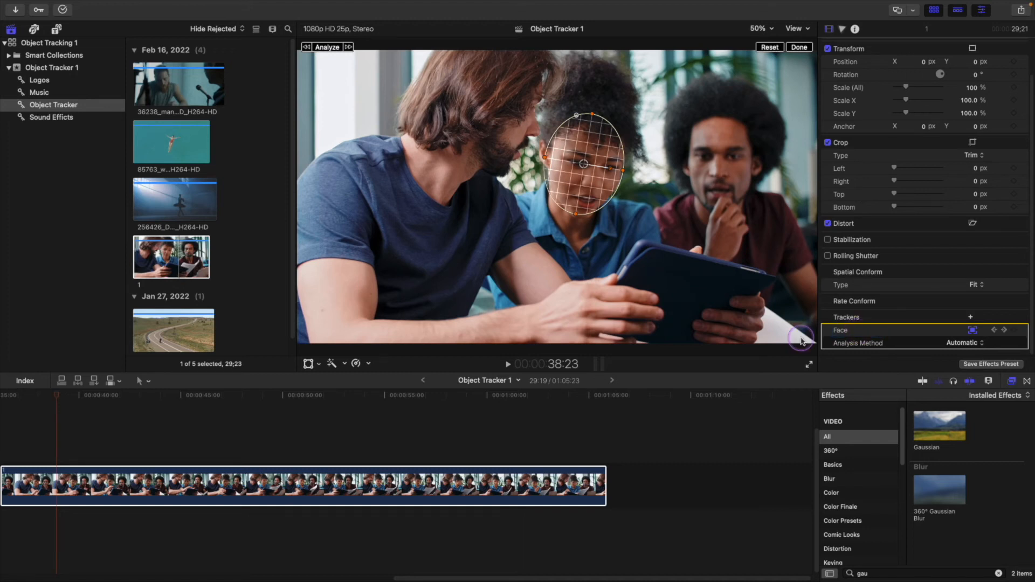
click(799, 48)
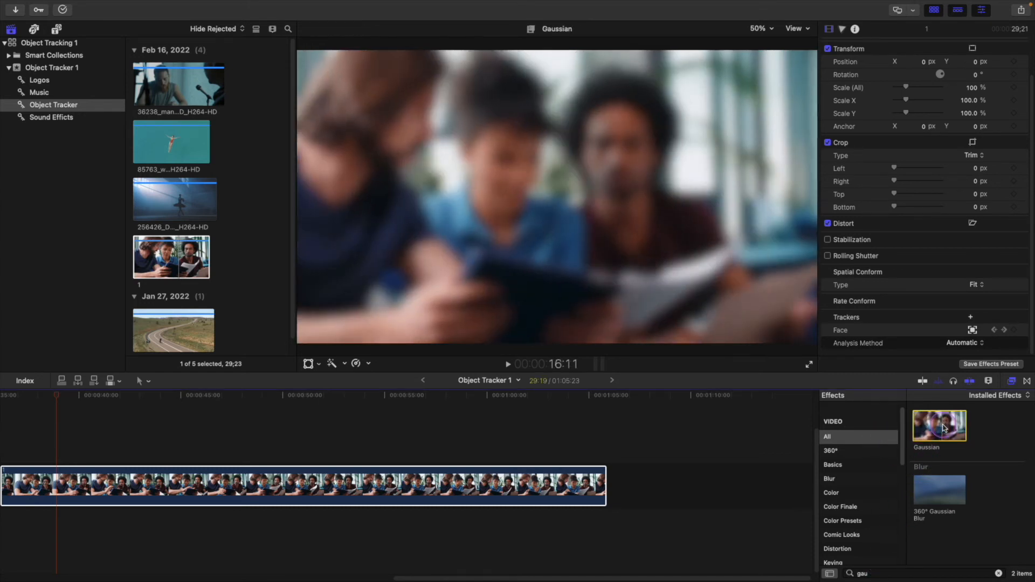
- Apply the Gaussian blur to the middle person's face and shape its mask into a narrow, slightly tilted oval over the face
drag(941, 429, 634, 203)
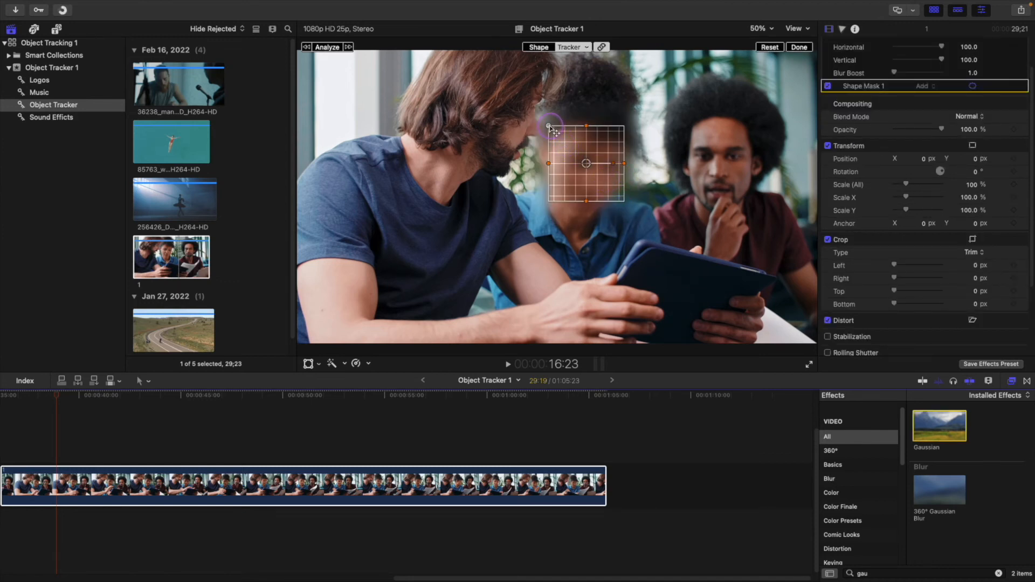
drag(554, 128, 575, 144)
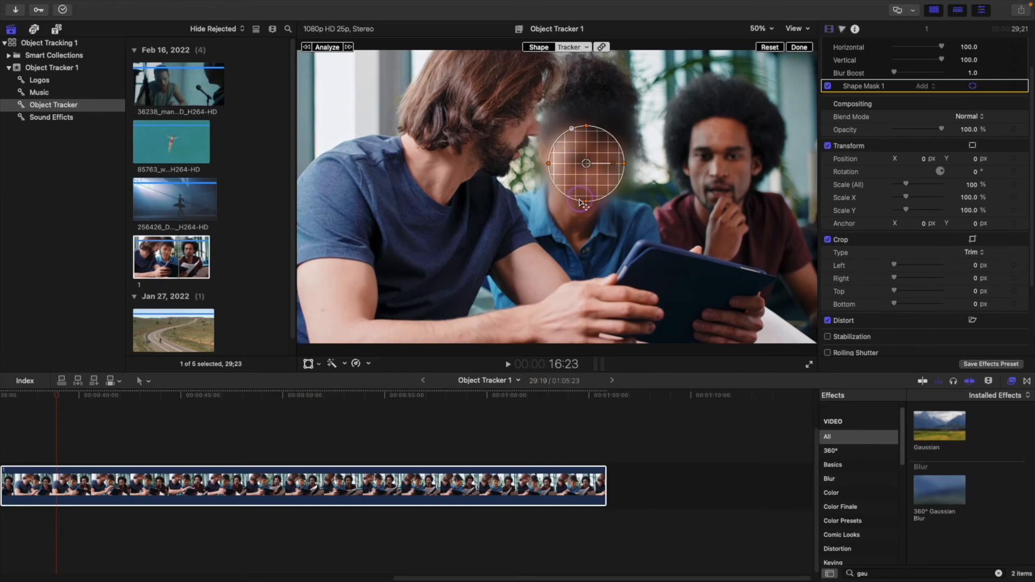
drag(588, 203, 588, 213)
drag(624, 171, 595, 181)
- Set the Gaussian effect's Amount to 46.08 and its Blur Boost to 1.32
scroll(932, 183, up, 3)
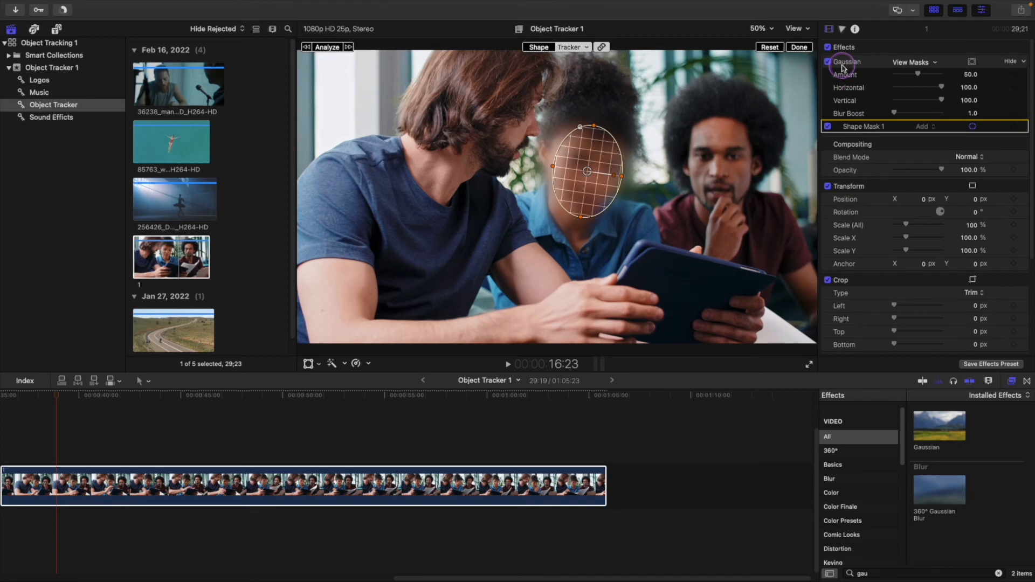
mouse_move(916, 74)
mouse_down()
mouse_move(933, 80)
mouse_move(890, 85)
mouse_move(915, 86)
mouse_up()
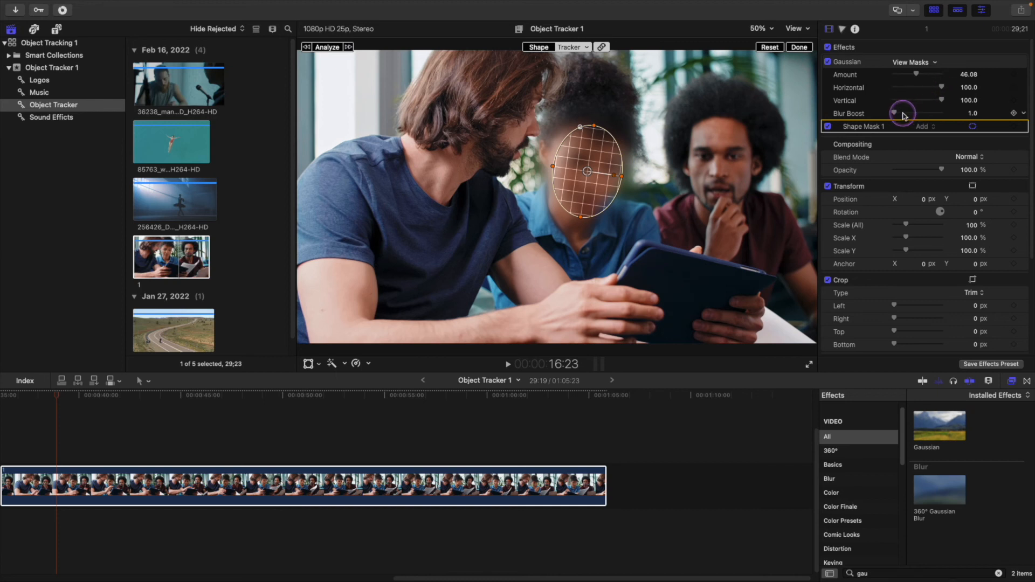
mouse_move(894, 113)
mouse_down()
mouse_move(910, 113)
mouse_move(898, 116)
mouse_up()
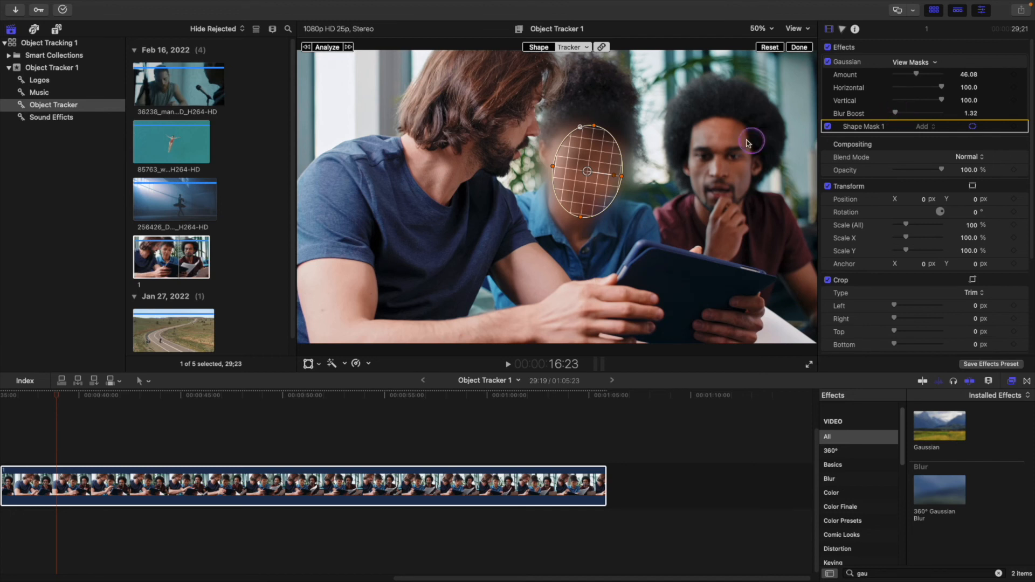
- Link the Gaussian effect's Shape Mask 1 to the Face tracker as its source and finish editing the mask
click(587, 48)
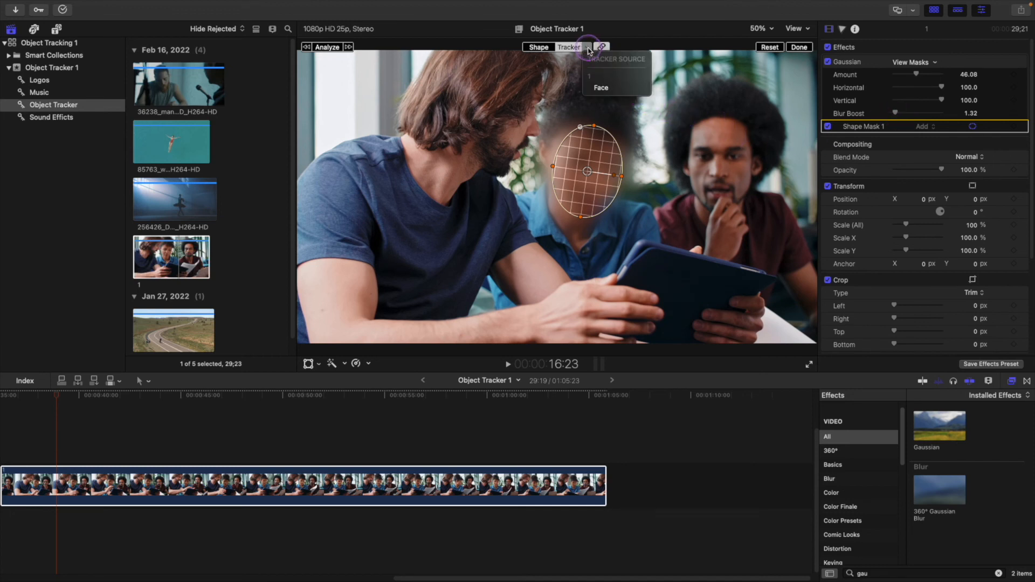
click(602, 88)
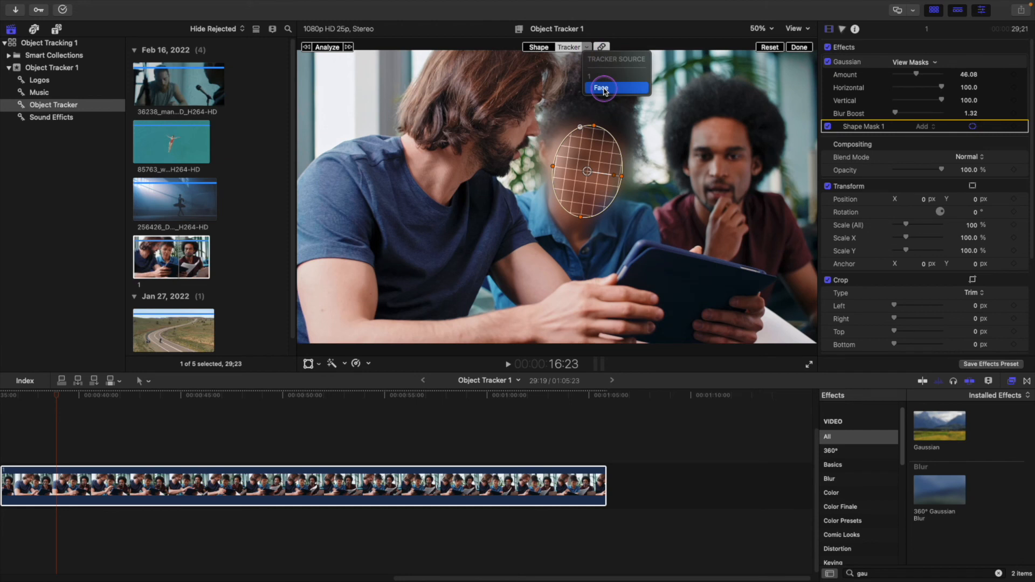
click(602, 88)
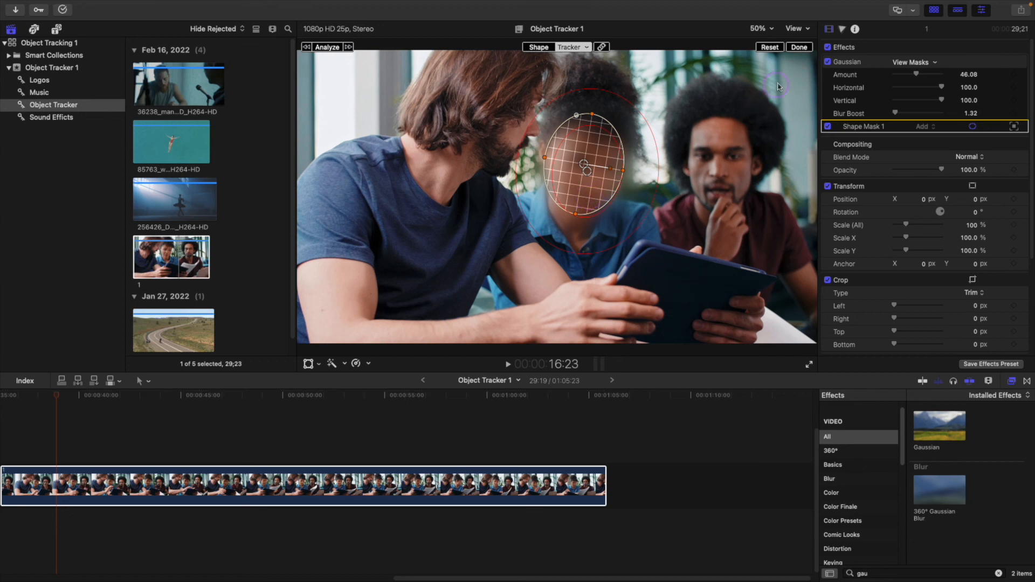
click(799, 48)
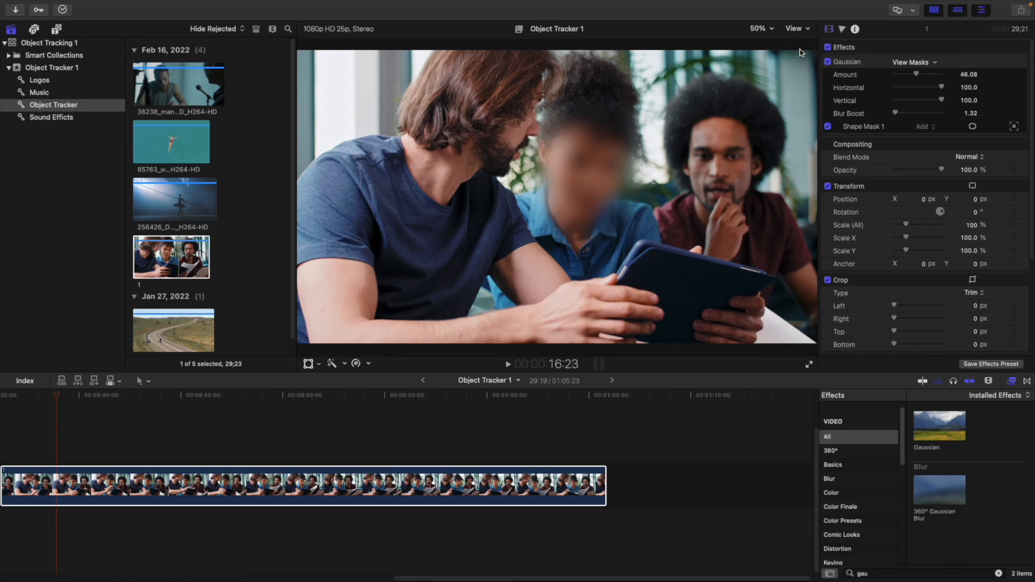
- Play the clip of three people from near its beginning to check that the blur follows the middle person's face
drag(56, 396, 128, 399)
key(space)
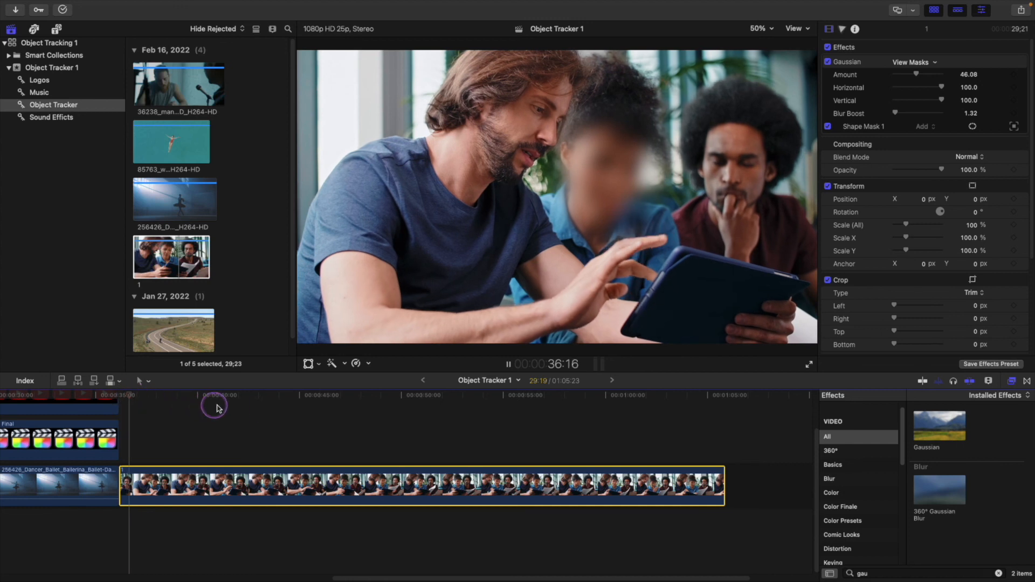